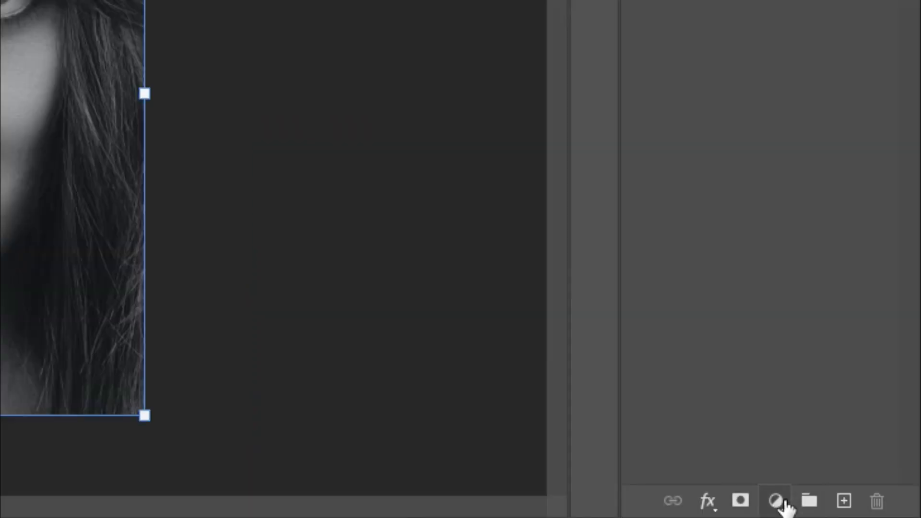
# Add a Gradient Map adjustment layer above the portrait and set its black-to-white gradient's midpoint location to 56%.
pyautogui.click(844, 507)
pyautogui.click(769, 460)
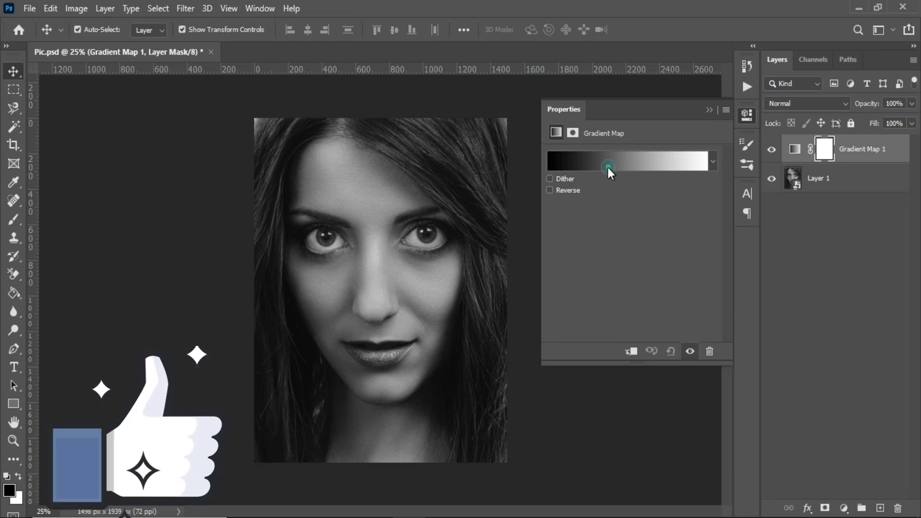
pyautogui.click(608, 168)
pyautogui.click(584, 345)
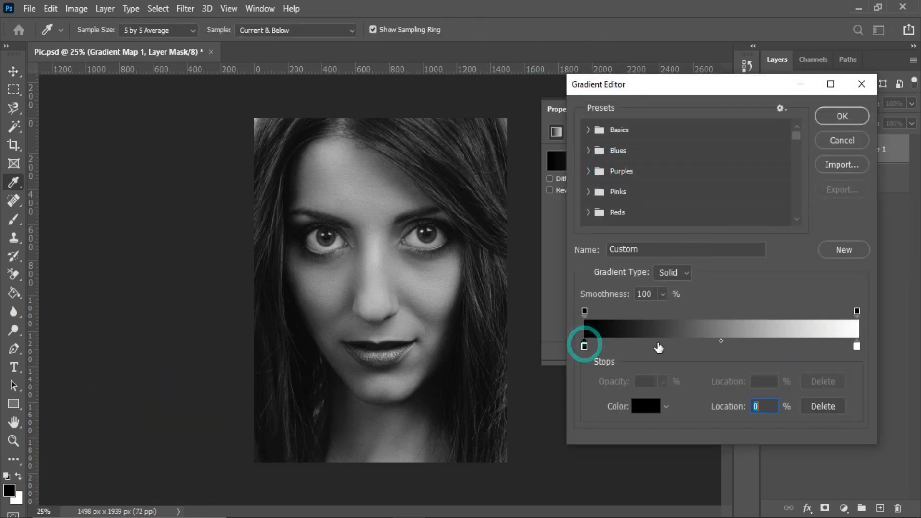
pyautogui.moveTo(721, 341)
pyautogui.mouseDown()
pyautogui.moveTo(751, 341)
pyautogui.moveTo(738, 340)
pyautogui.mouseUp()
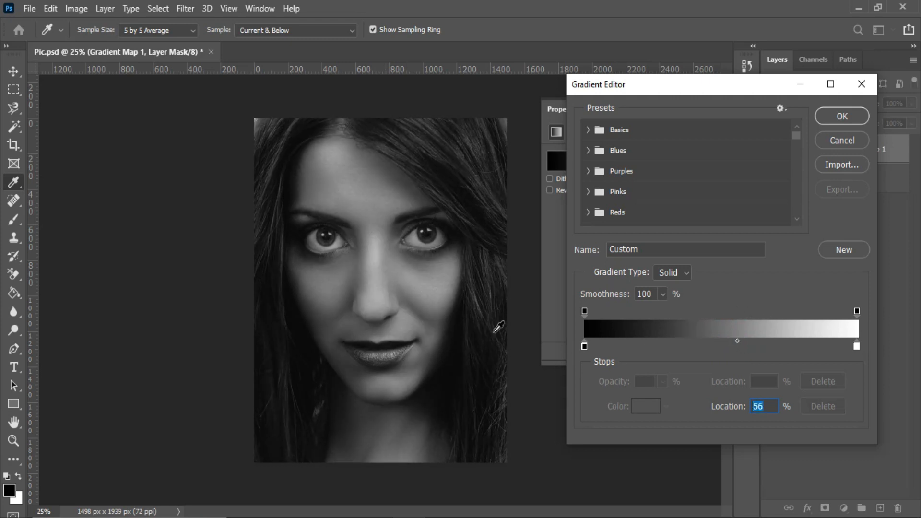
pyautogui.click(834, 115)
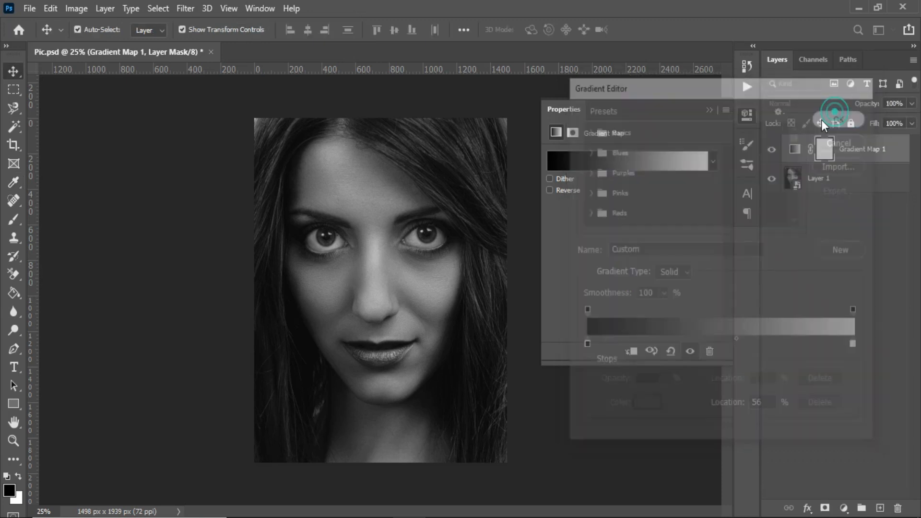
pyautogui.click(715, 101)
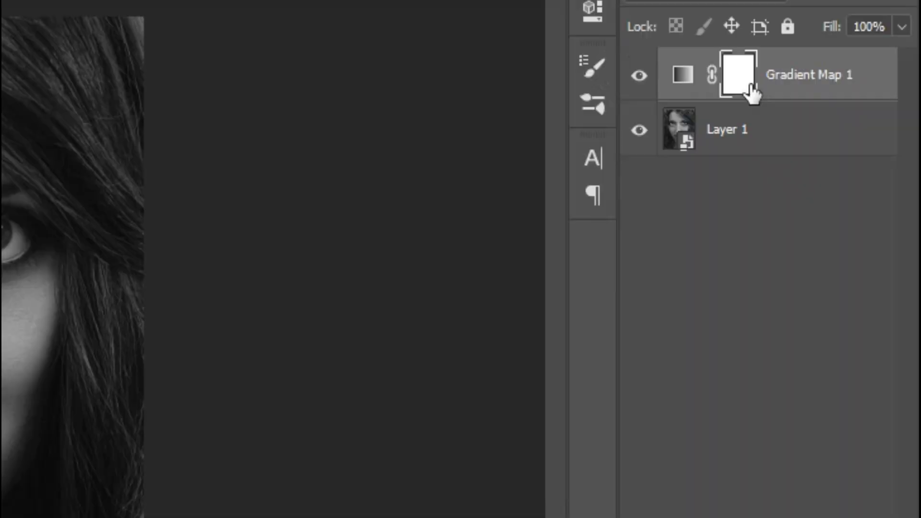
# Convert the Gradient Map layer to a smart object and merge it with the portrait layer.
pyautogui.rightClick(800, 87)
pyautogui.click(595, 163)
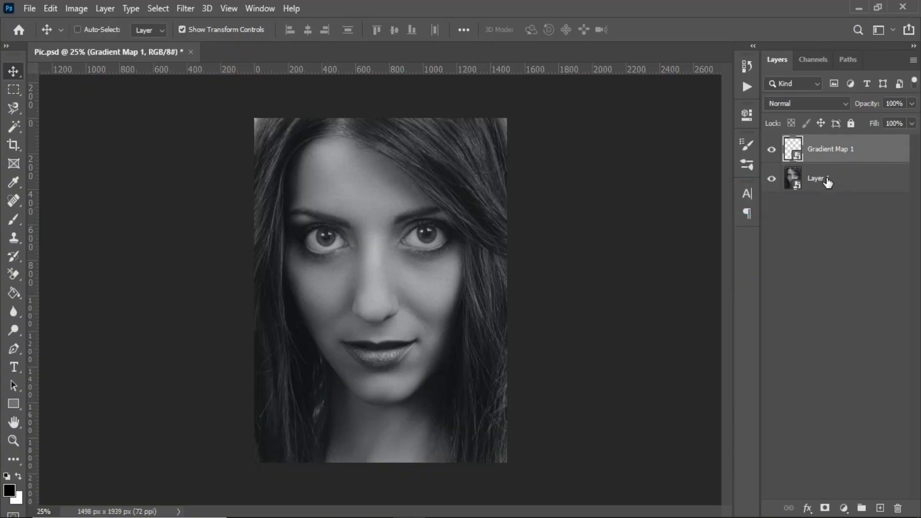
pyautogui.click(827, 182)
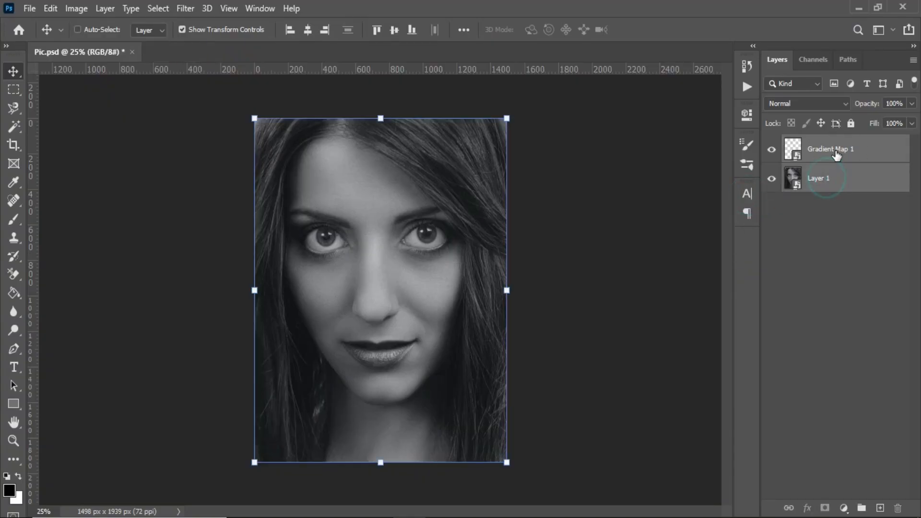
pyautogui.keyDown('shift'); pyautogui.click(834, 150); pyautogui.keyUp('shift')
pyautogui.rightClick(835, 151)
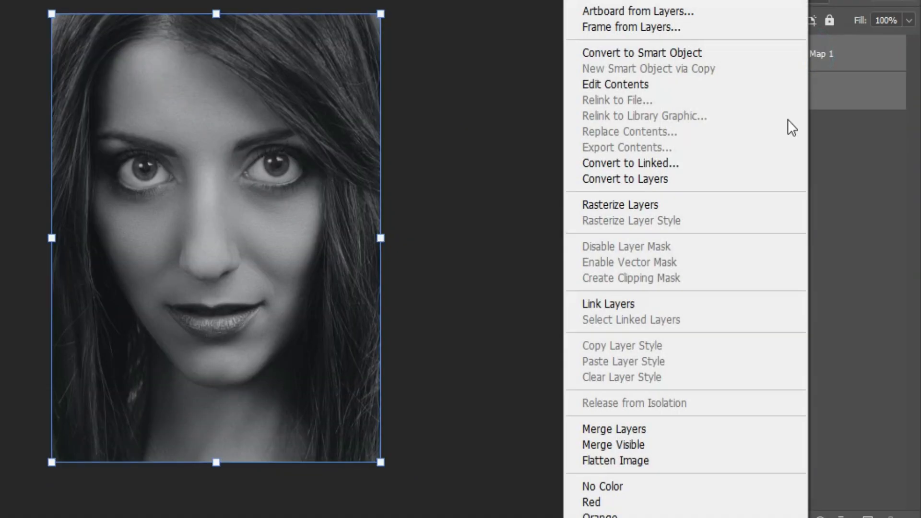
pyautogui.click(708, 433)
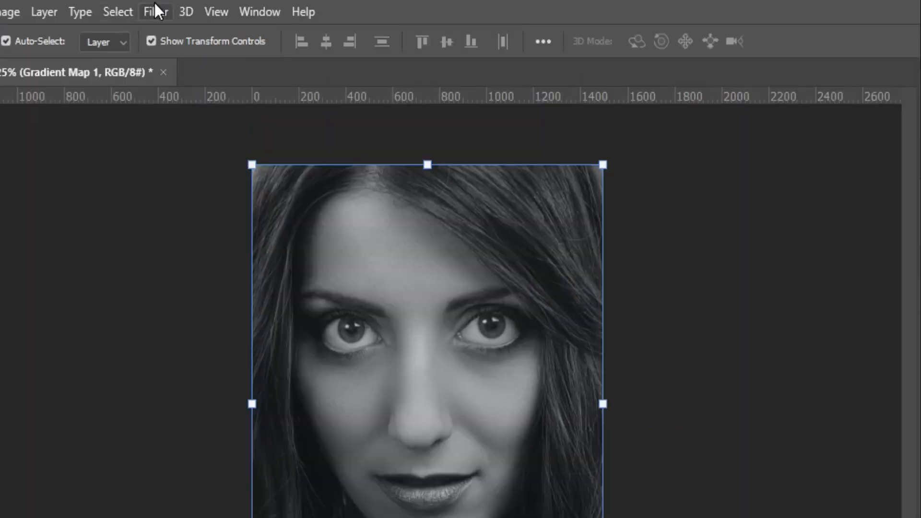
# Apply a Gaussian Blur with a 10.0 pixel radius to the merged portrait layer.
pyautogui.click(185, 8)
pyautogui.moveTo(202, 172)
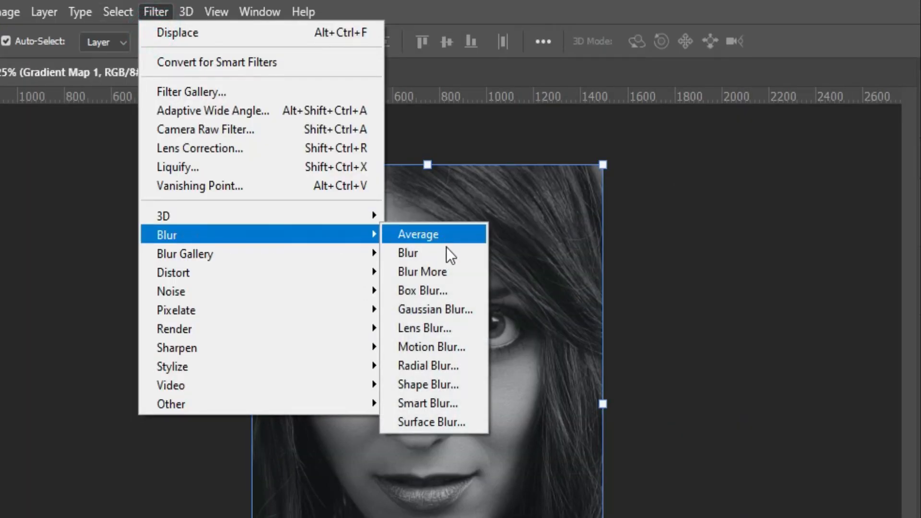
pyautogui.click(450, 311)
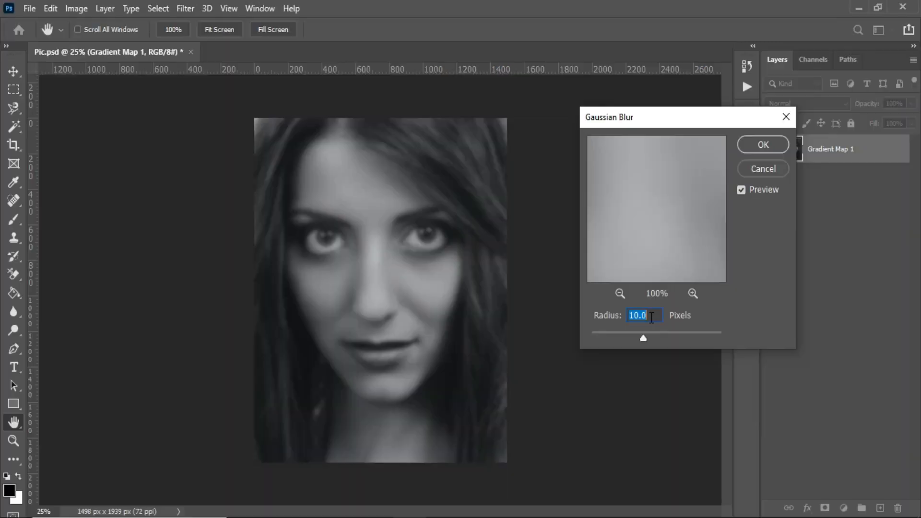
pyautogui.click(799, 441)
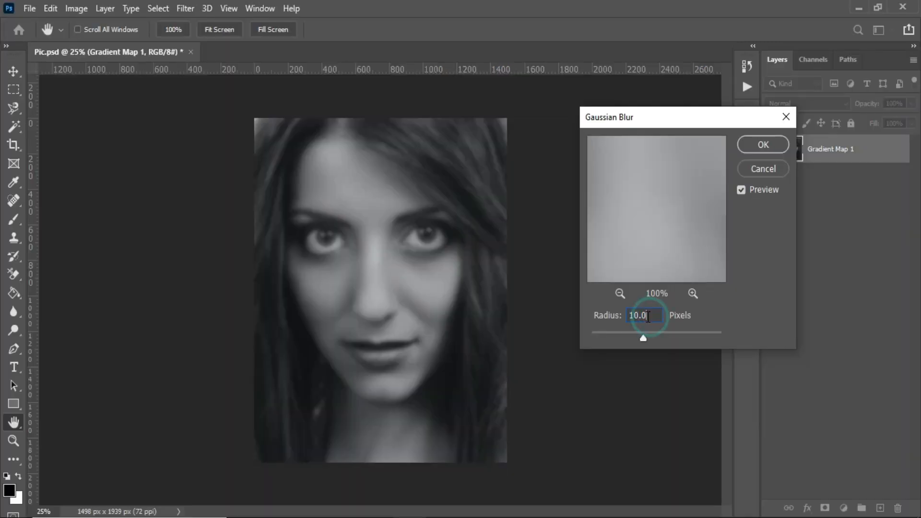
pyautogui.click(751, 145)
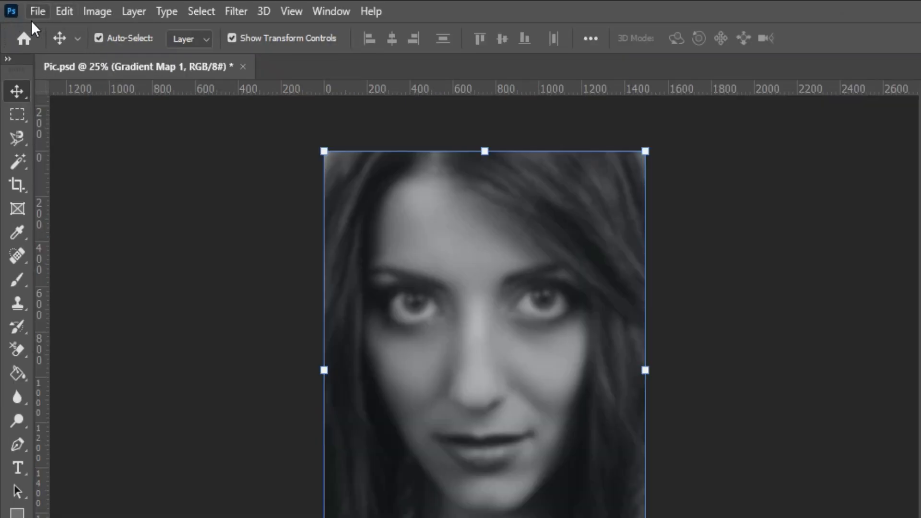
# Save the blurred portrait as a Photoshop file named Pic, and undo the blur in the open document.
pyautogui.click(30, 8)
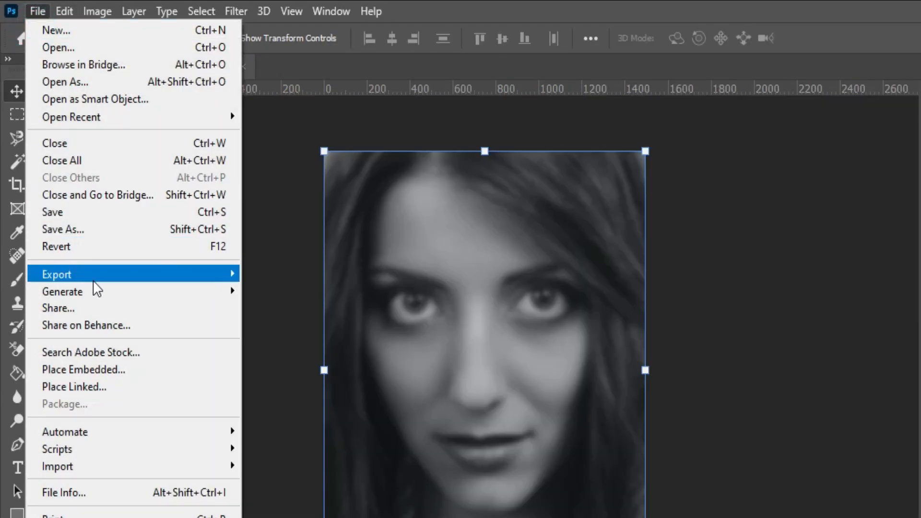
pyautogui.click(90, 230)
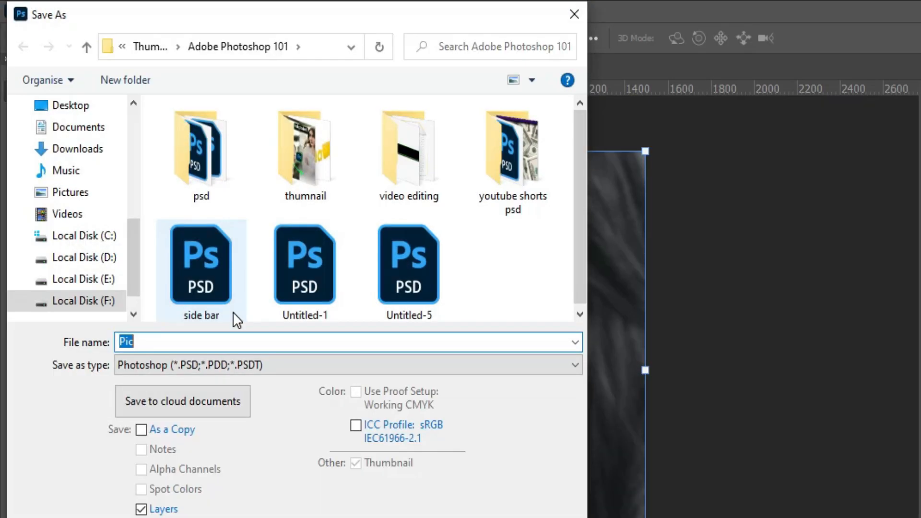
pyautogui.click(128, 342)
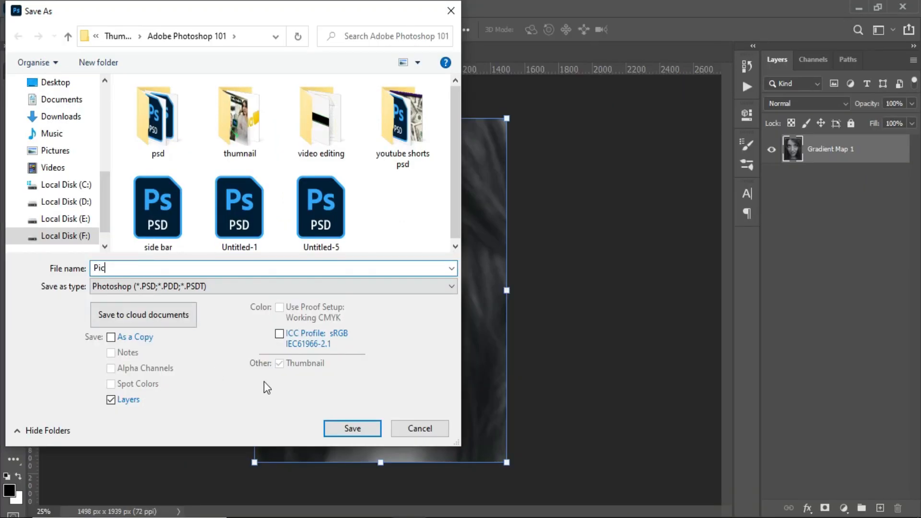
pyautogui.click(375, 430)
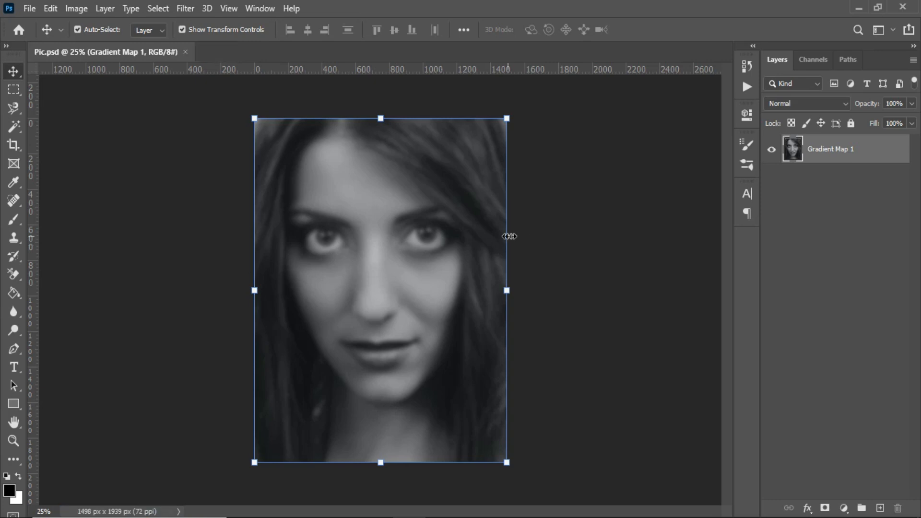
pyautogui.hotkey('ctrl', 'z')
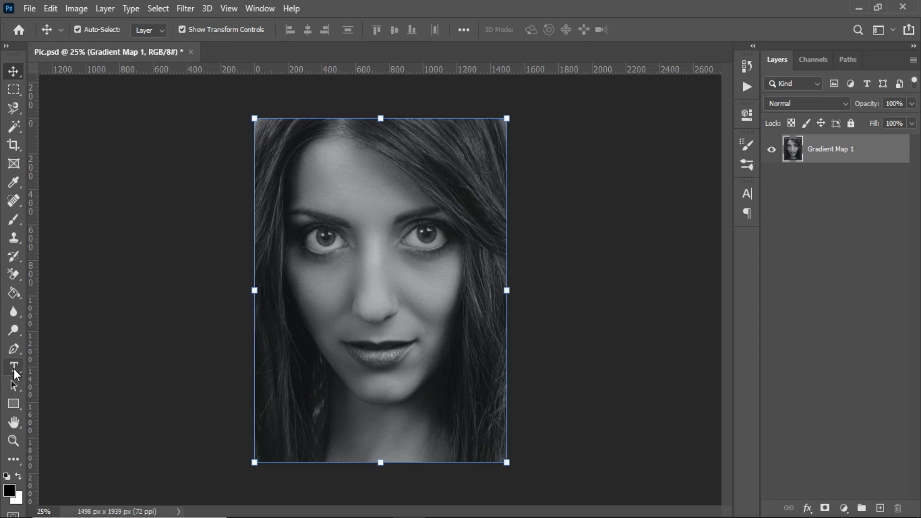
# Create a paragraph text box with placeholder text covering the whole portrait.
pyautogui.moveTo(13, 369); pyautogui.dragTo(21, 367)
pyautogui.click(56, 369)
pyautogui.moveTo(252, 116); pyautogui.dragTo(509, 455)
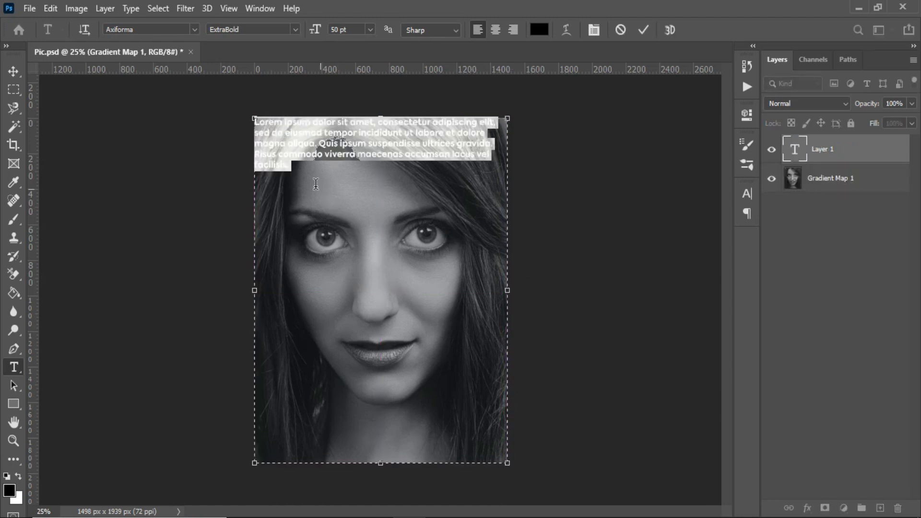
# Trim the end of the placeholder text so it finishes with "lacus vel fac", and copy the whole paragraph.
pyautogui.click(287, 168)
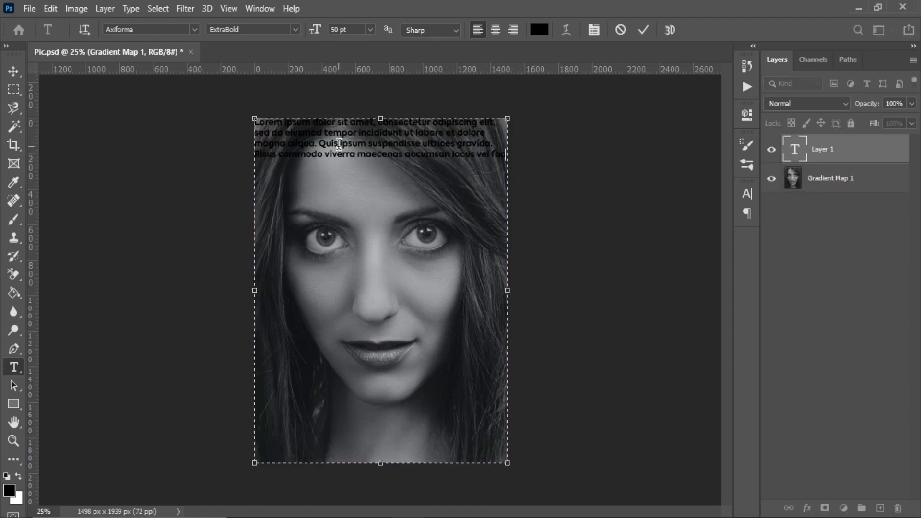
pyautogui.hotkey('ctrl', 'a')
pyautogui.hotkey('ctrl', 'c')
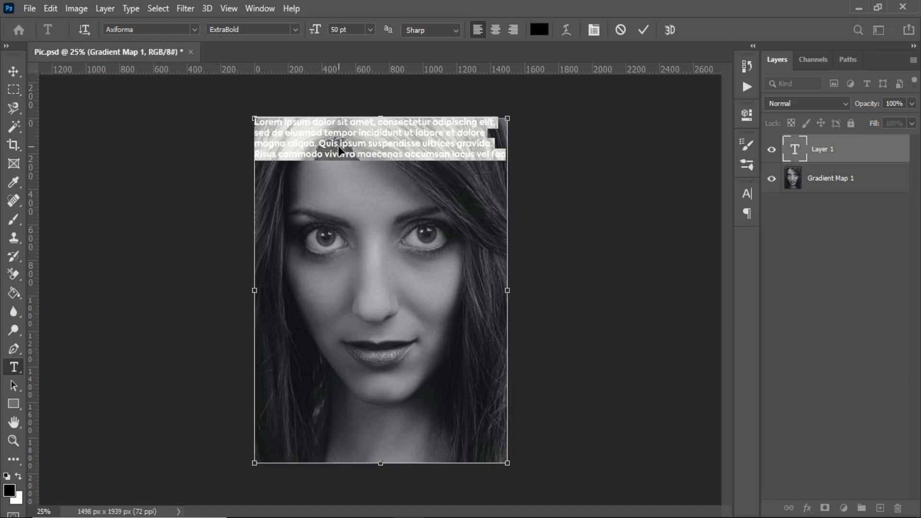
# Paste the copied Lorem ipsum paragraph repeatedly until it fills the text box down the whole portrait, and commit the text.
pyautogui.click(506, 152)
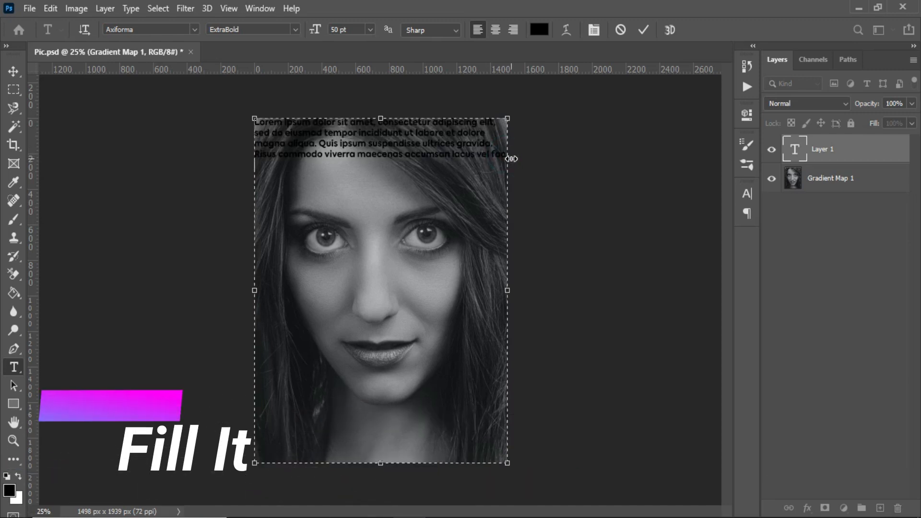
pyautogui.hotkey('ctrl', 'v')
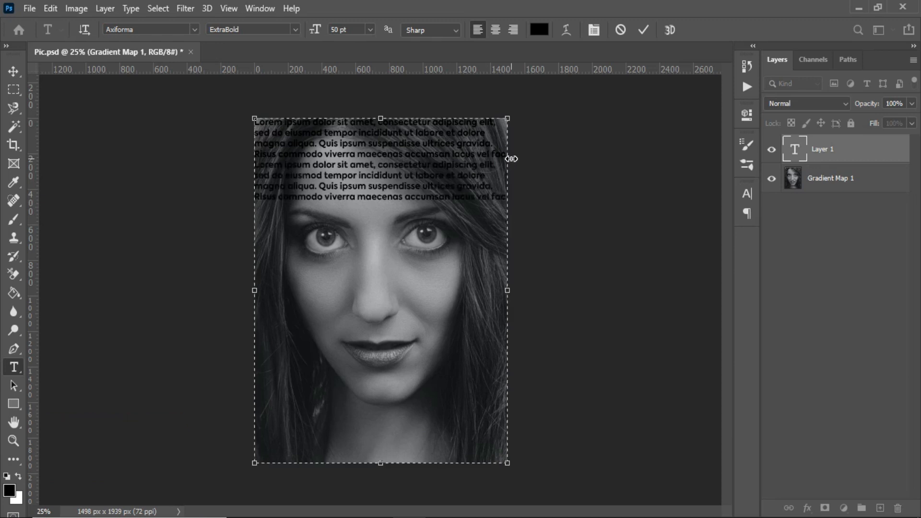
pyautogui.write('Lorem ipsum dolor sit amet, consectetur adipiscing elit, sed do eiusmod tempor incididunt ut labore et dolore magna aliqua. Quis ipsum suspendisse ultrices gravida. Risus commodo viverra maecenas accumsan lacus vel facilisis.')
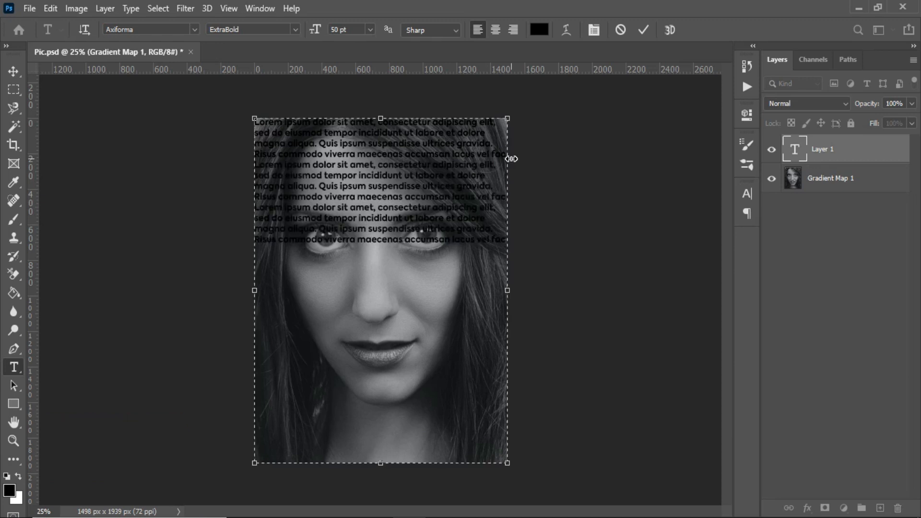
pyautogui.hotkey('ctrl', 'v')
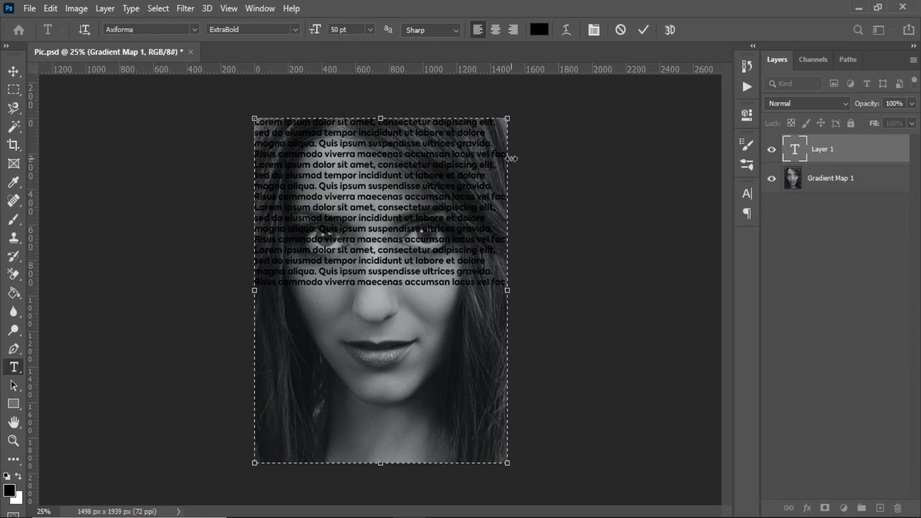
pyautogui.write('Lorem ipsum dolor sit amet, consectetur adipiscing elit, sed do eiusmod tempor incididunt ut labore et dolore magna aliqua. Quis ipsum suspendisse ultrices gravida. Risus commodo viverra maecenas accumsan lacus vel facilisis.')
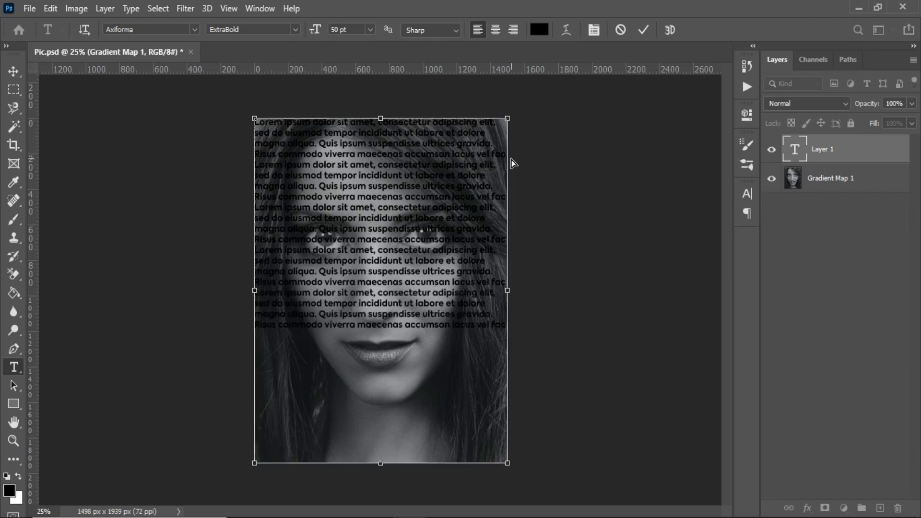
pyautogui.hotkey('ctrl', 'v')
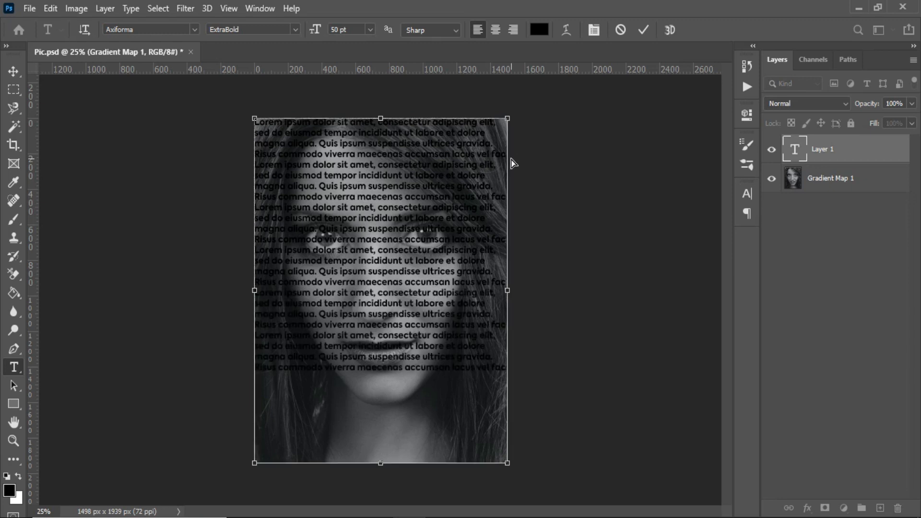
pyautogui.write('Lorem ipsum dolor sit amet, consectetur adipiscing elit, sed do eiusmod tempor incididunt ut labore et dolore magna aliqua. Quis ipsum suspendisse ultrices gravida. Risus commodo viverra maecenas accumsan lacus vel facilisis.')
pyautogui.hotkey('ctrl', 'v')
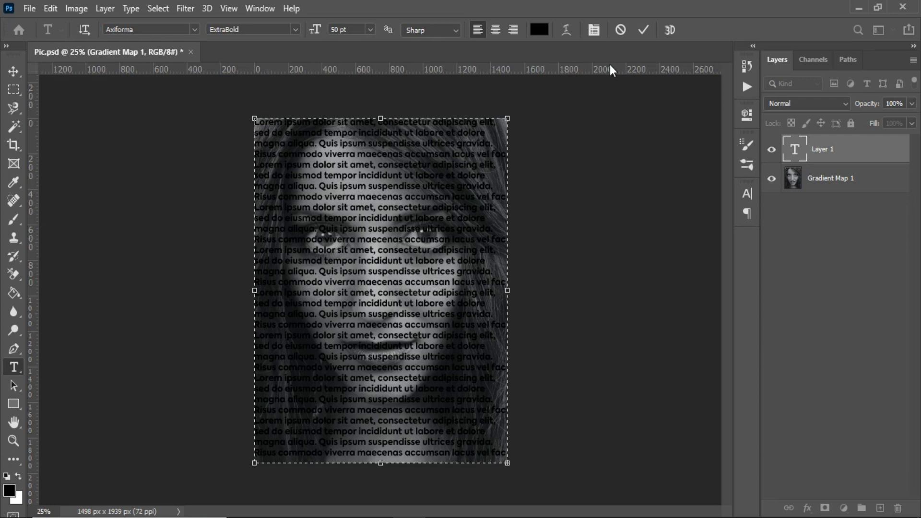
pyautogui.click(644, 30)
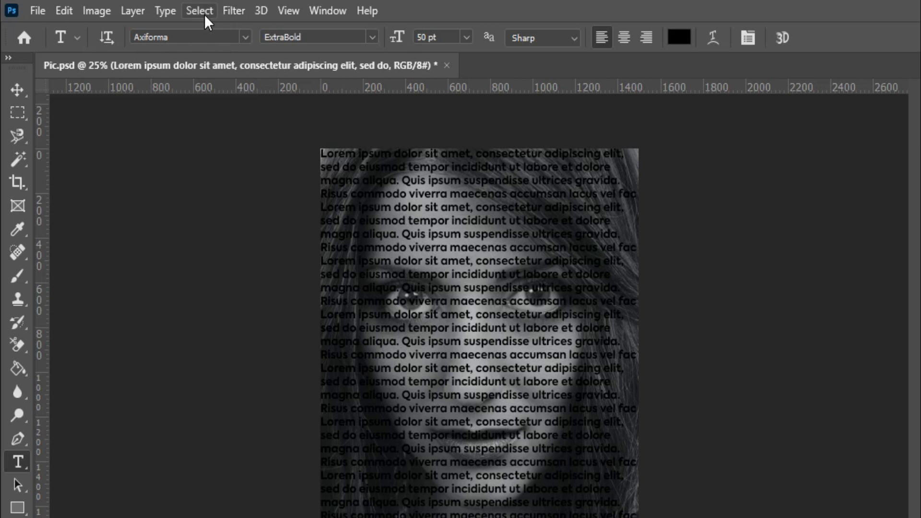
# Start the Displace filter on the text layer, converting the layer to a smart object.
pyautogui.click(235, 8)
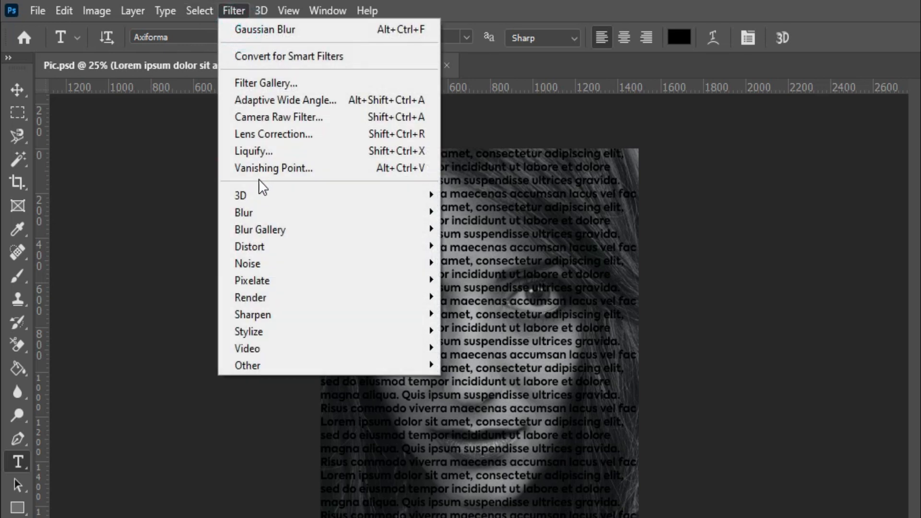
pyautogui.moveTo(253, 254)
pyautogui.click(505, 247)
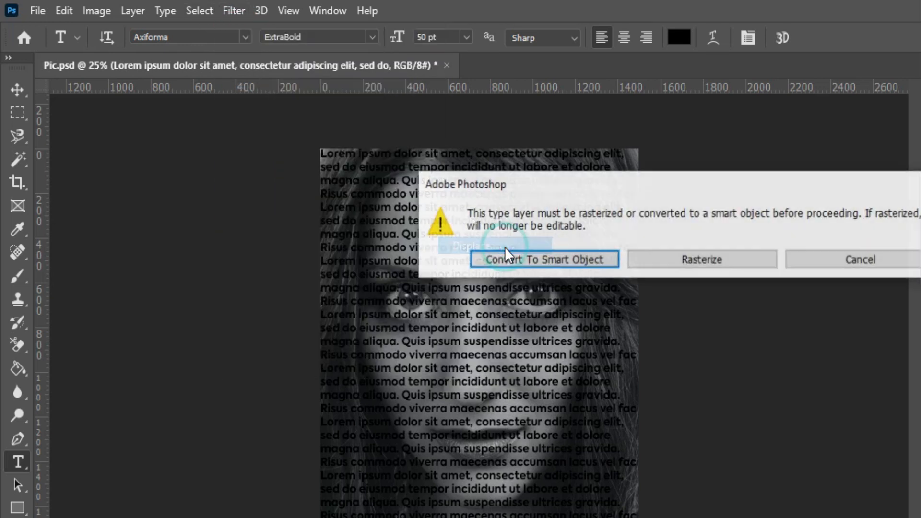
pyautogui.click(521, 262)
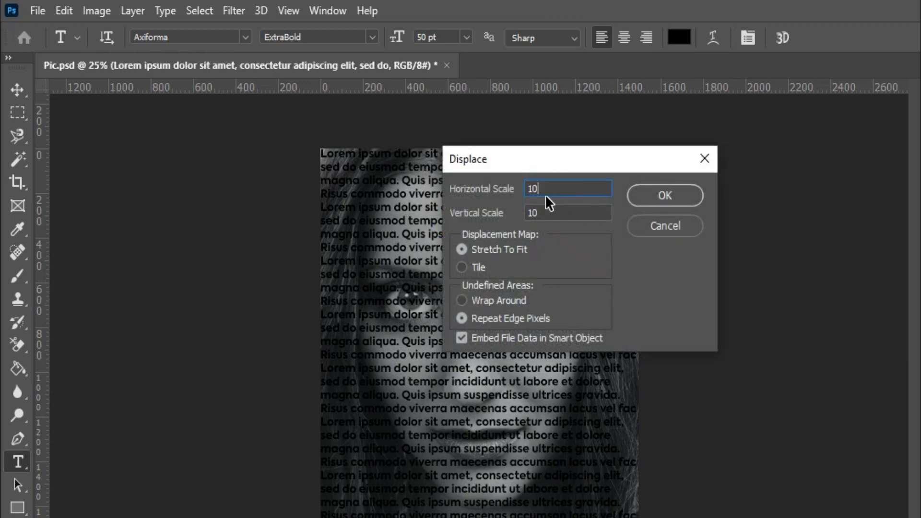
# Displace the text with horizontal and vertical scales of 10, Stretch To Fit and Repeat Edge Pixels, using the Pic PSD as displacement map.
pyautogui.doubleClick(550, 212)
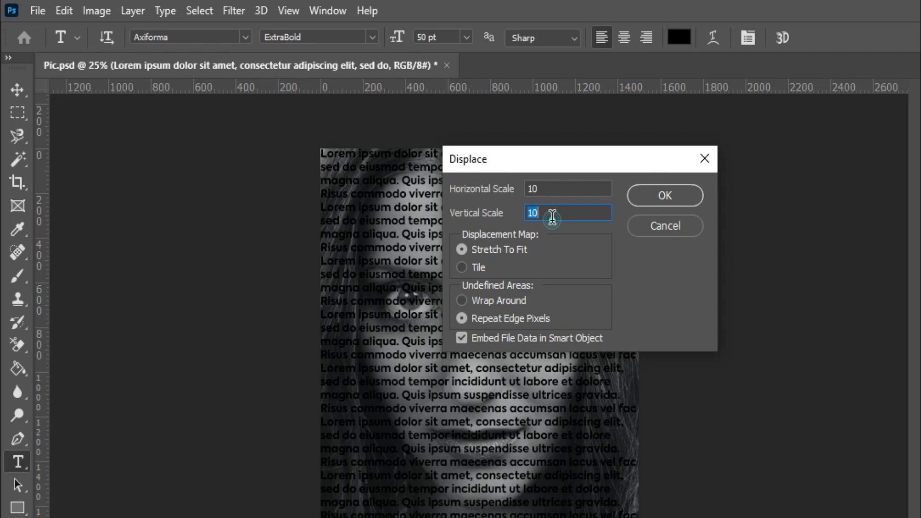
pyautogui.write('10')
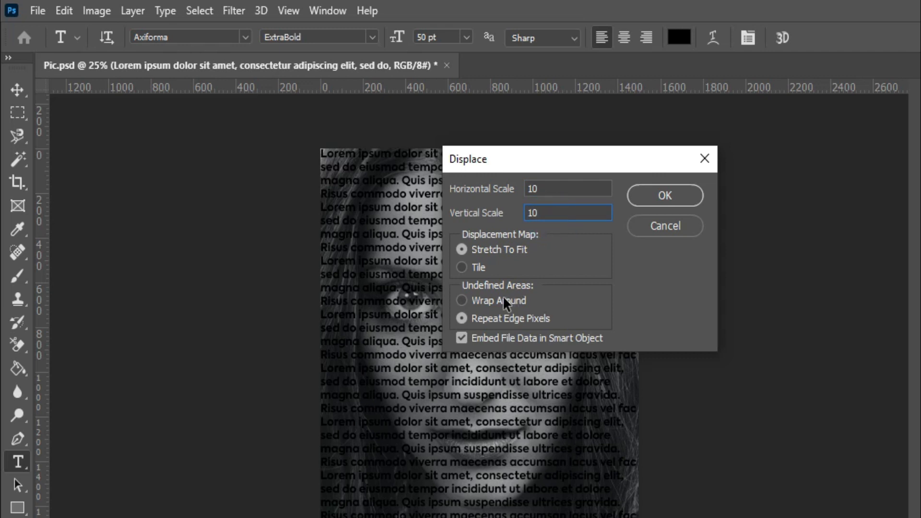
pyautogui.click(482, 318)
pyautogui.click(485, 304)
pyautogui.click(480, 316)
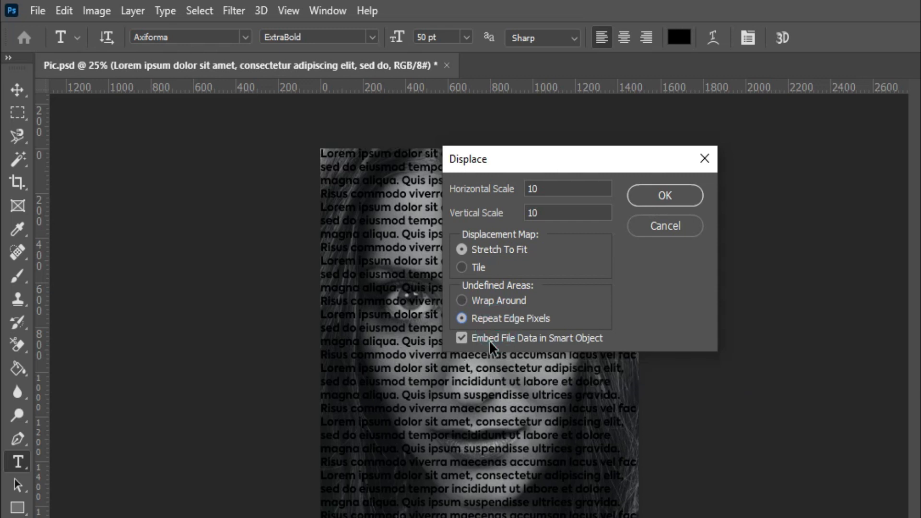
pyautogui.click(684, 198)
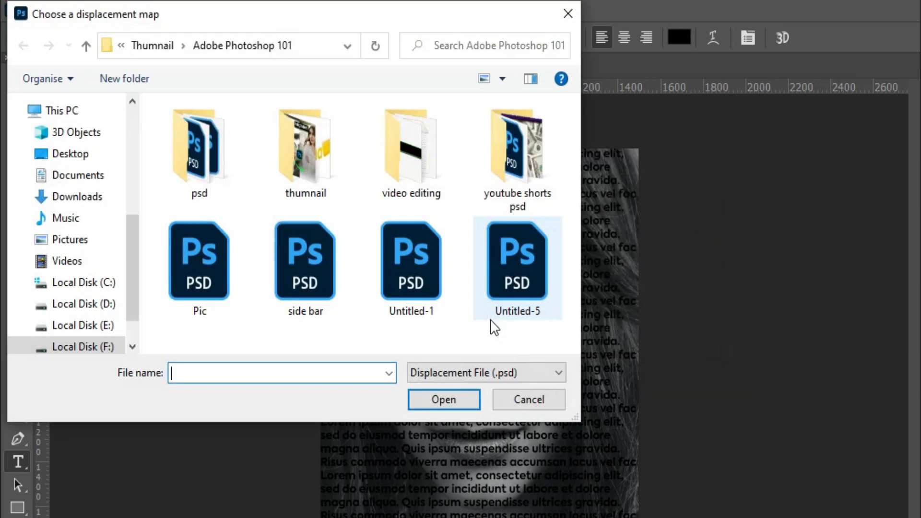
pyautogui.click(220, 285)
pyautogui.doubleClick(220, 285)
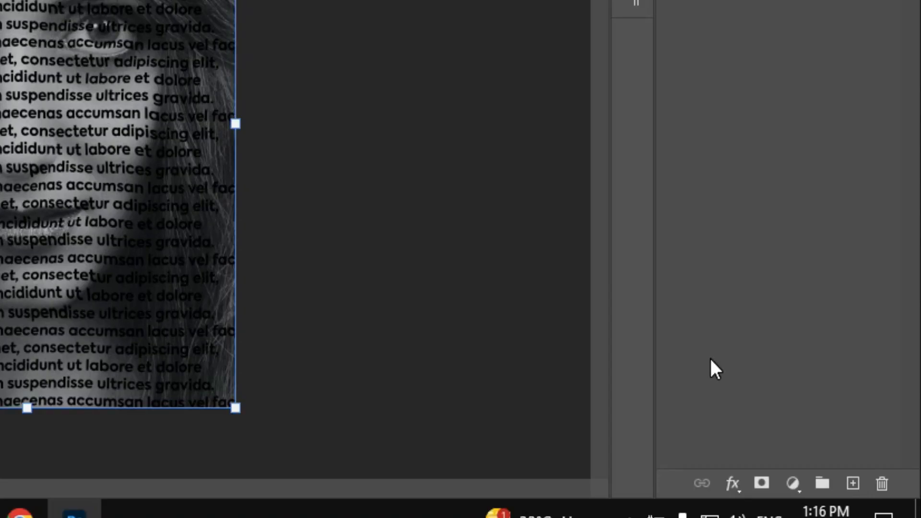
# Add a layer mask to the text layer and paint it black with a 300 px brush to hide the text over the hair and neck.
pyautogui.click(761, 483)
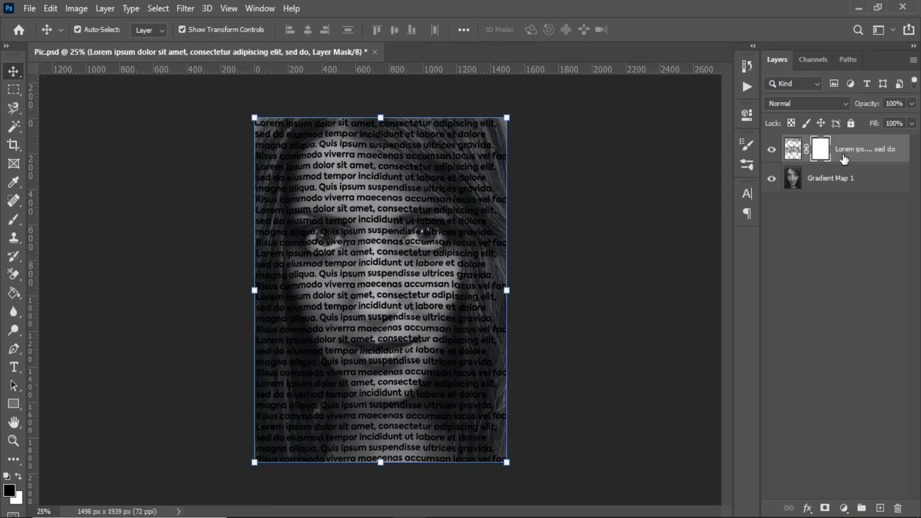
pyautogui.click(13, 220)
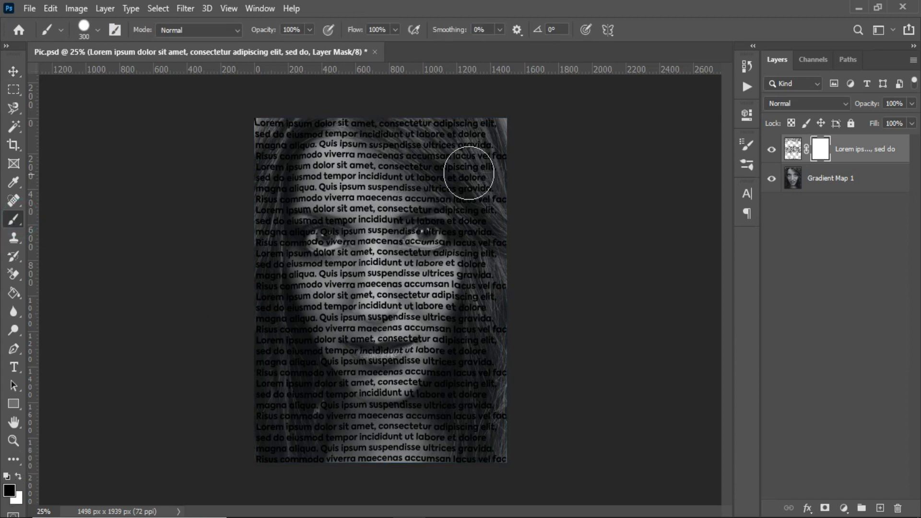
pyautogui.moveTo(448, 137)
pyautogui.mouseDown()
pyautogui.moveTo(495, 163)
pyautogui.moveTo(492, 144)
pyautogui.moveTo(495, 350)
pyautogui.moveTo(502, 342)
pyautogui.moveTo(496, 324)
pyautogui.moveTo(477, 430)
pyautogui.moveTo(403, 444)
pyautogui.moveTo(291, 436)
pyautogui.moveTo(273, 329)
pyautogui.moveTo(251, 490)
pyautogui.moveTo(286, 394)
pyautogui.moveTo(261, 388)
pyautogui.moveTo(226, 278)
pyautogui.moveTo(247, 296)
pyautogui.moveTo(259, 276)
pyautogui.moveTo(253, 182)
pyautogui.moveTo(265, 129)
pyautogui.mouseUp()
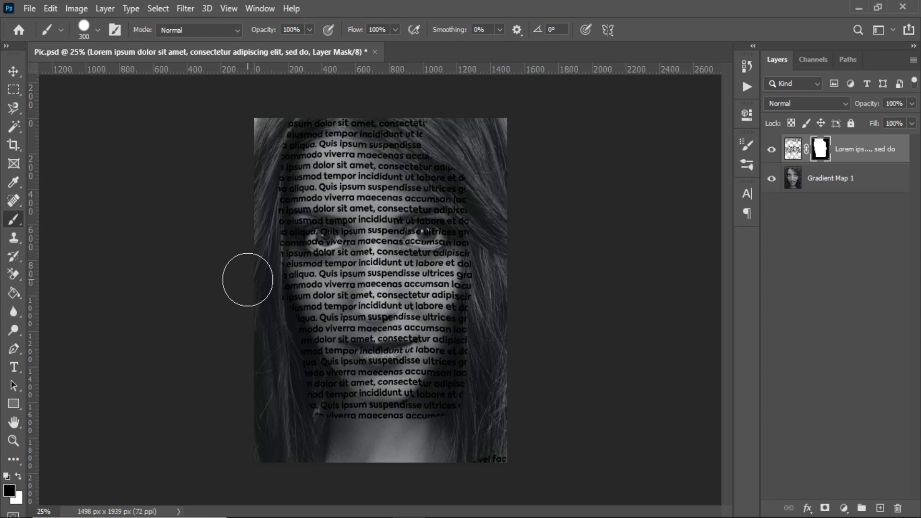
# Shrink the brush and mask out the leftover text around the jaw, from one cheek to the other.
pyautogui.press('[')
pyautogui.press('[')
pyautogui.press('[')
pyautogui.press('[')
pyautogui.press('[')
pyautogui.moveTo(286, 314)
pyautogui.mouseDown()
pyautogui.moveTo(311, 377)
pyautogui.moveTo(344, 413)
pyautogui.moveTo(311, 411)
pyautogui.moveTo(307, 405)
pyautogui.moveTo(446, 419)
pyautogui.moveTo(476, 348)
pyautogui.mouseUp()
pyautogui.press('[')
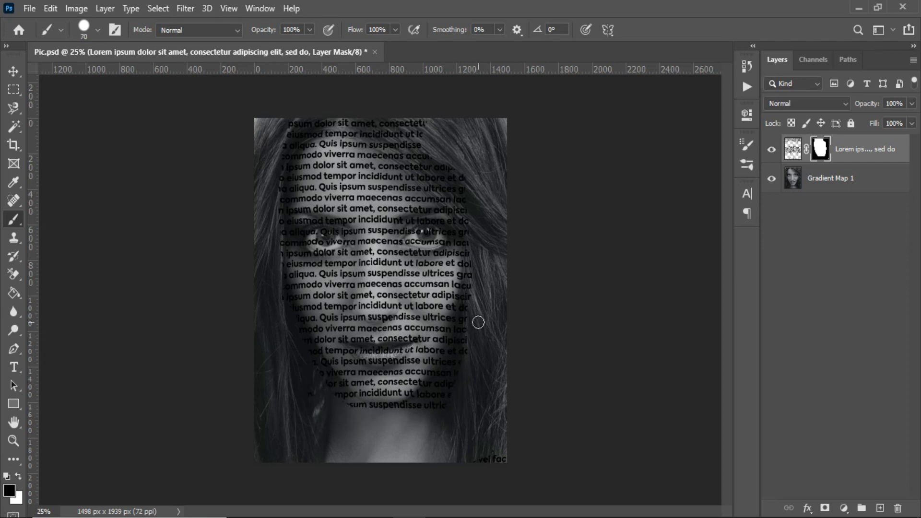
# Refine the mask along both cheeks and the chin with a 125 px brush, undoing and repainting the stroke under the chin.
pyautogui.press(']')
pyautogui.press(']')
pyautogui.moveTo(470, 273)
pyautogui.mouseDown()
pyautogui.moveTo(450, 380)
pyautogui.moveTo(426, 409)
pyautogui.moveTo(342, 409)
pyautogui.moveTo(300, 352)
pyautogui.moveTo(331, 394)
pyautogui.moveTo(395, 416)
pyautogui.mouseUp()
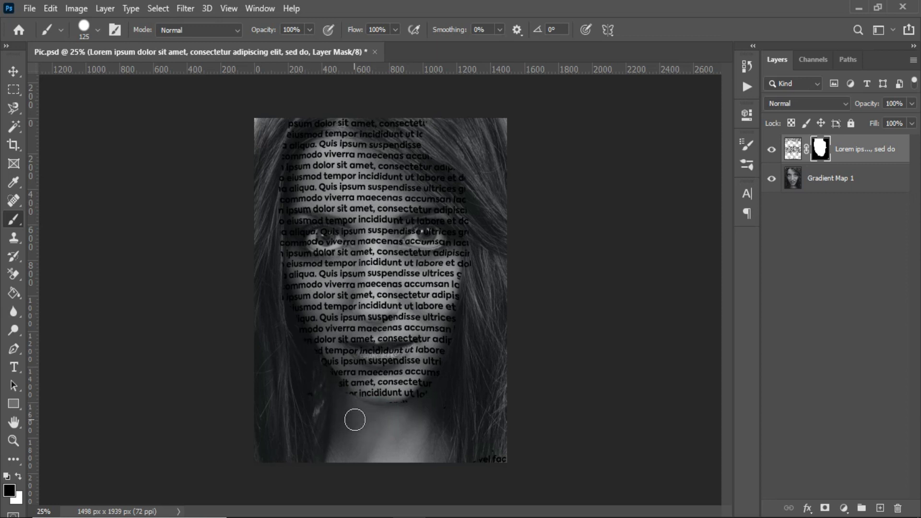
pyautogui.hotkey('ctrl', 'z')
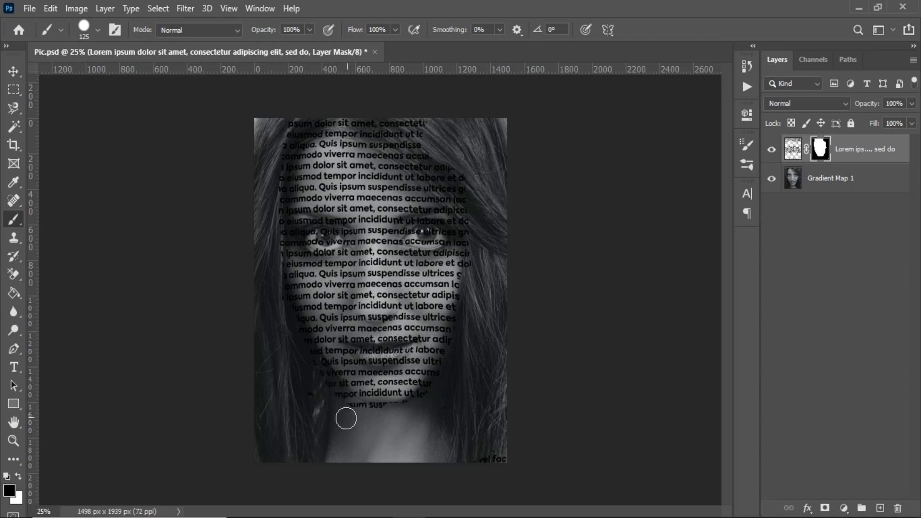
pyautogui.moveTo(288, 325)
pyautogui.mouseDown()
pyautogui.moveTo(323, 385)
pyautogui.moveTo(349, 405)
pyautogui.mouseUp()
pyautogui.click(308, 400)
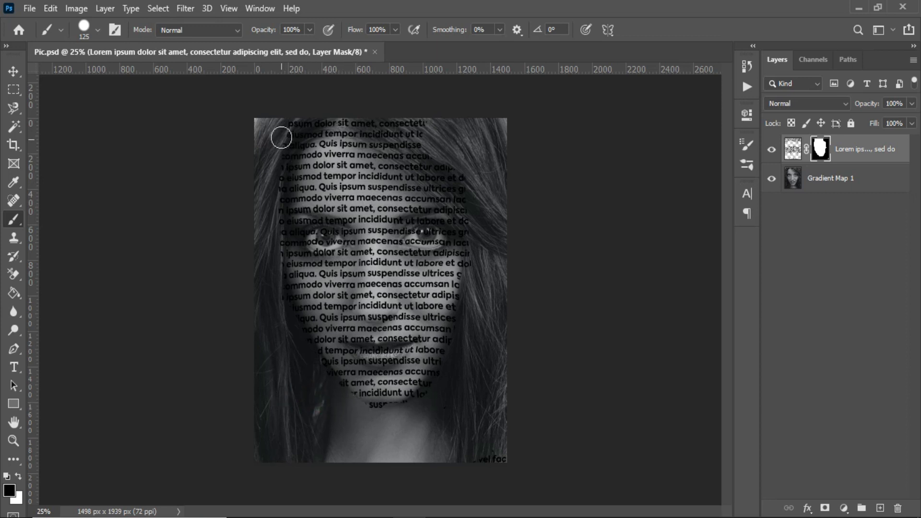
# Mask out the text above the hairline, at the temple and in the portrait's lower corner.
pyautogui.moveTo(279, 132)
pyautogui.mouseDown()
pyautogui.moveTo(308, 117)
pyautogui.moveTo(435, 126)
pyautogui.moveTo(249, 127)
pyautogui.mouseUp()
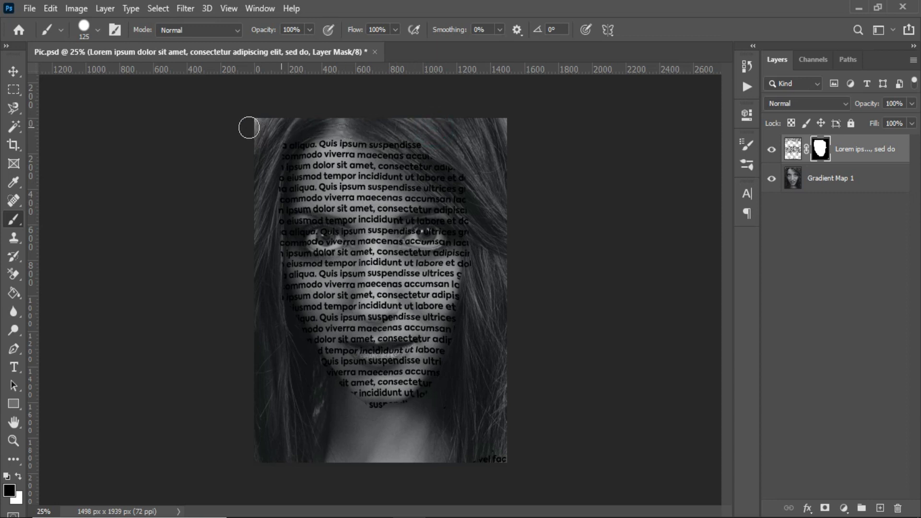
pyautogui.click(283, 146)
pyautogui.click(399, 134)
pyautogui.click(431, 459)
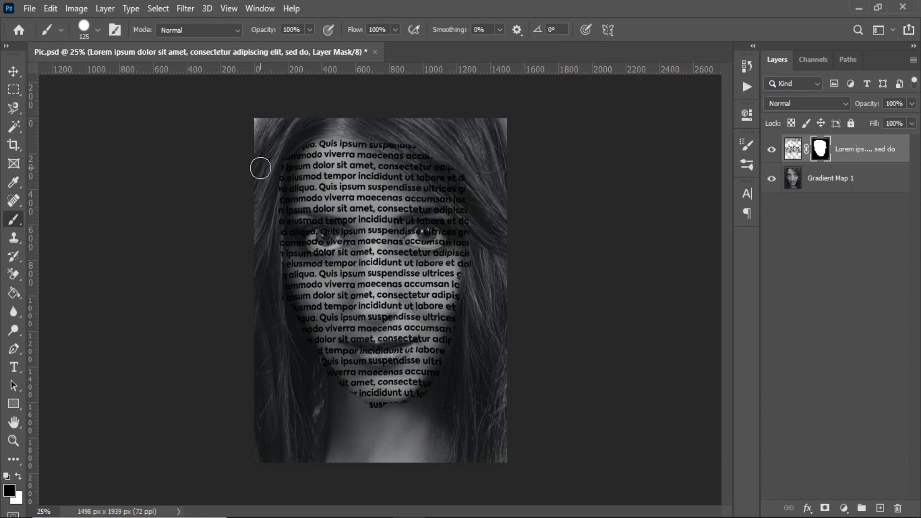
pyautogui.moveTo(266, 164); pyautogui.dragTo(278, 154)
# Paint black on the mask over both eyes to clear the text from them.
pyautogui.moveTo(321, 232)
pyautogui.mouseDown()
pyautogui.moveTo(305, 246)
pyautogui.moveTo(332, 252)
pyautogui.moveTo(336, 240)
pyautogui.moveTo(308, 233)
pyautogui.mouseUp()
pyautogui.moveTo(421, 228)
pyautogui.mouseDown()
pyautogui.moveTo(404, 242)
pyautogui.moveTo(447, 242)
pyautogui.moveTo(433, 229)
pyautogui.moveTo(411, 230)
pyautogui.moveTo(427, 242)
pyautogui.mouseUp()
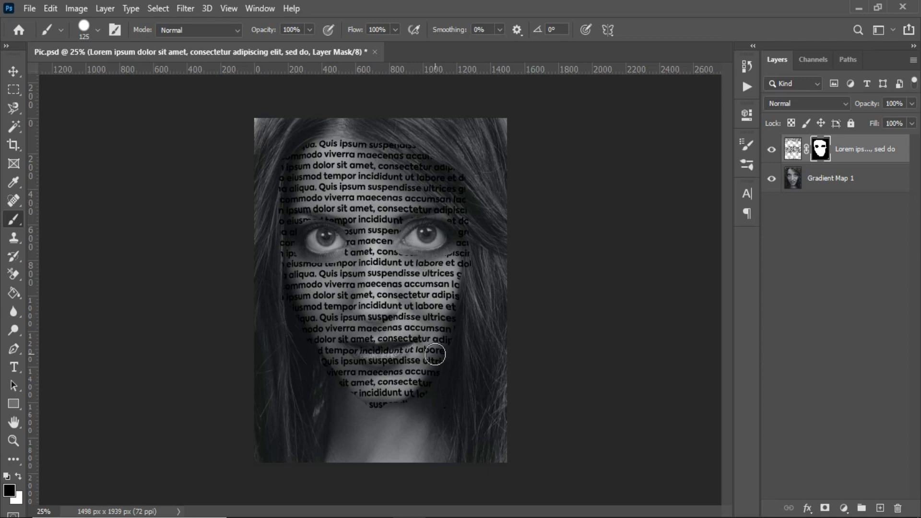